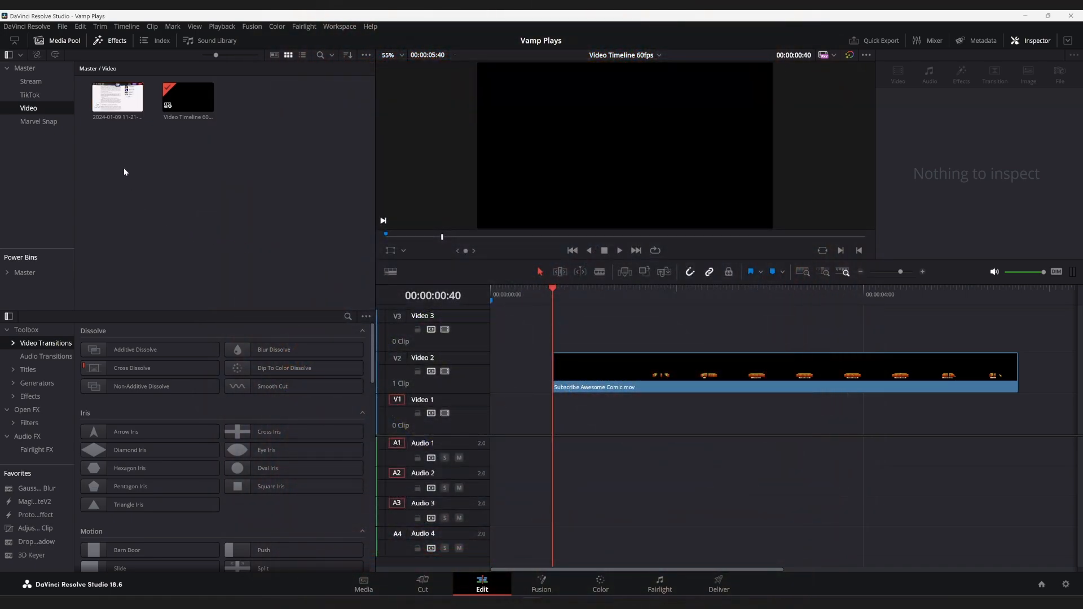
{"action": "left_click", "coordinate": [113, 117]}
{"action": "left_click", "coordinate": [114, 103]}
{"action": "right_click", "coordinate": [115, 97]}
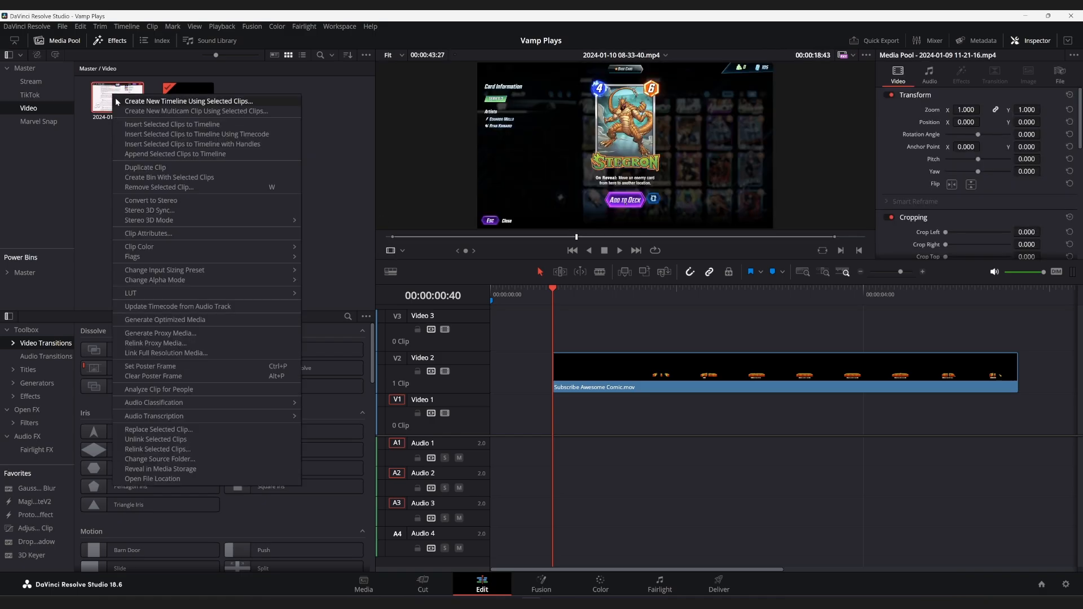
{"action": "left_click", "coordinate": [158, 168]}
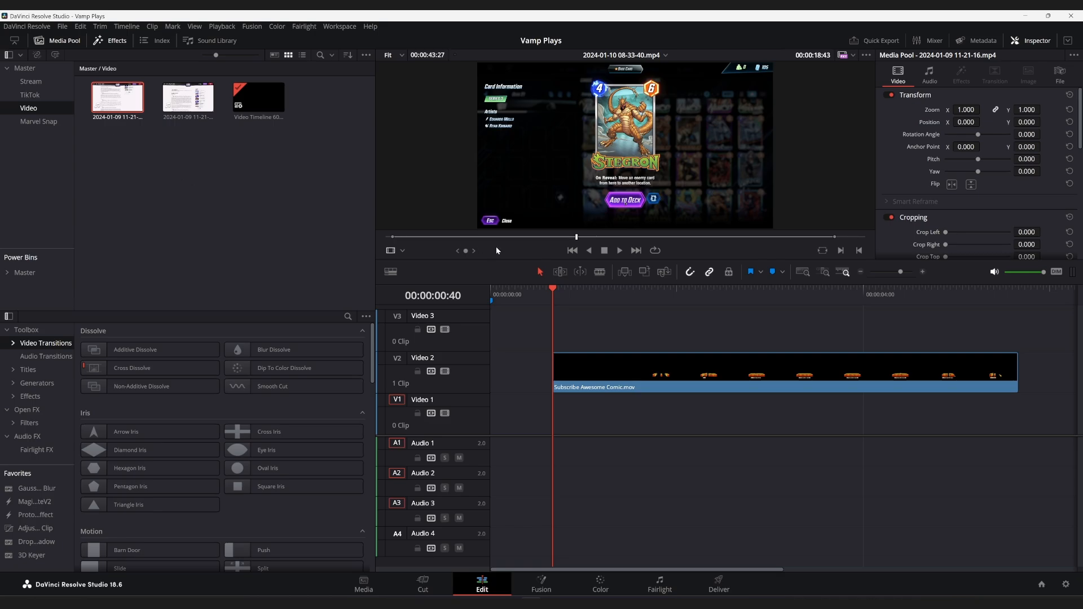
{"action": "left_click", "coordinate": [491, 290]}
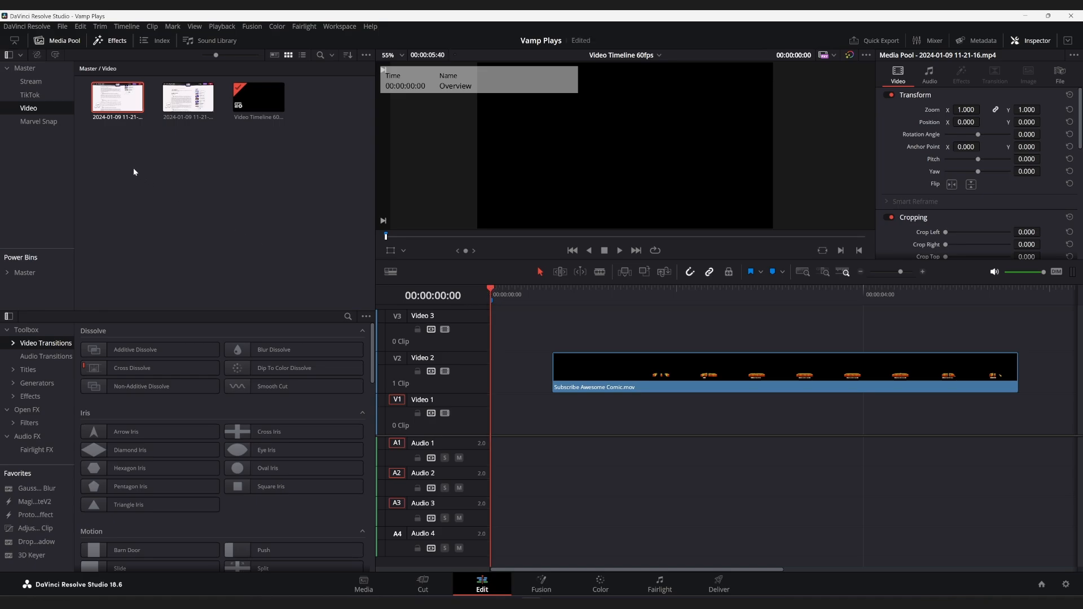
{"action": "left_click", "coordinate": [115, 104]}
{"action": "right_click", "coordinate": [115, 97]}
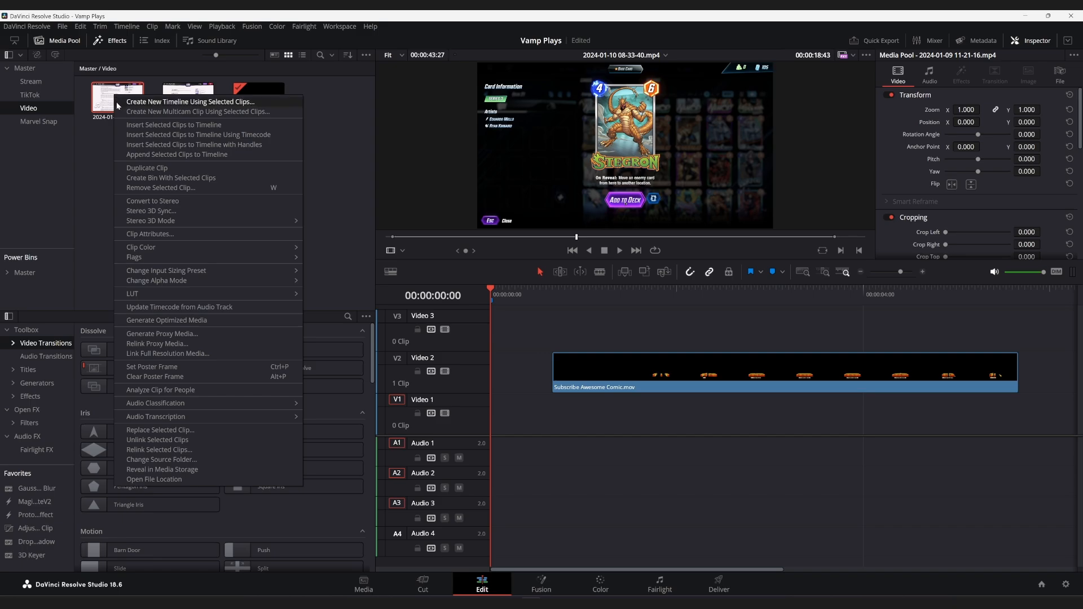
{"action": "mouse_move", "coordinate": [184, 280]}
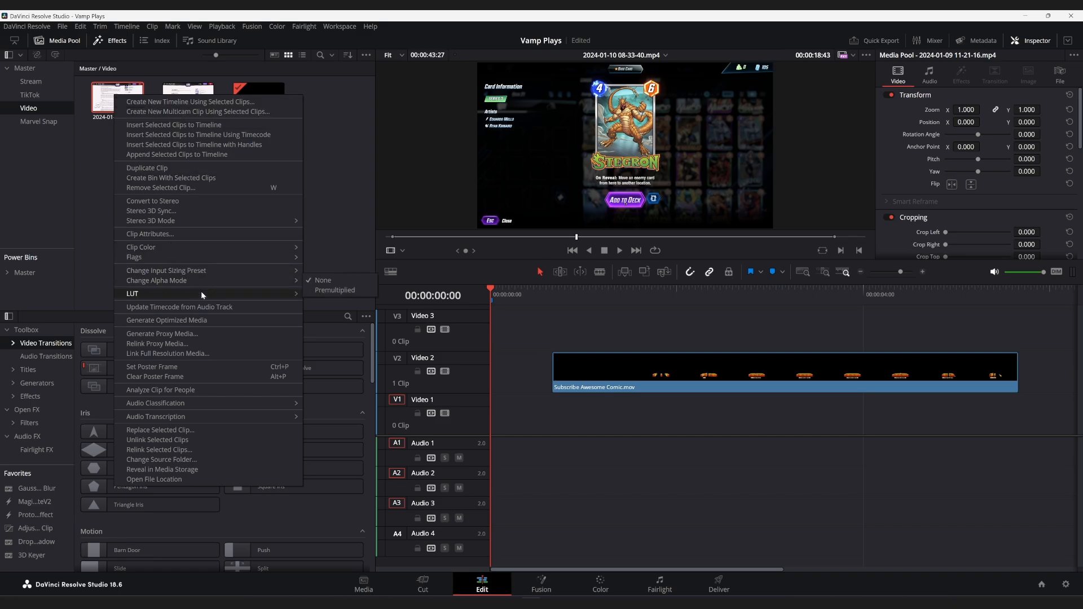
{"action": "mouse_move", "coordinate": [278, 418]}
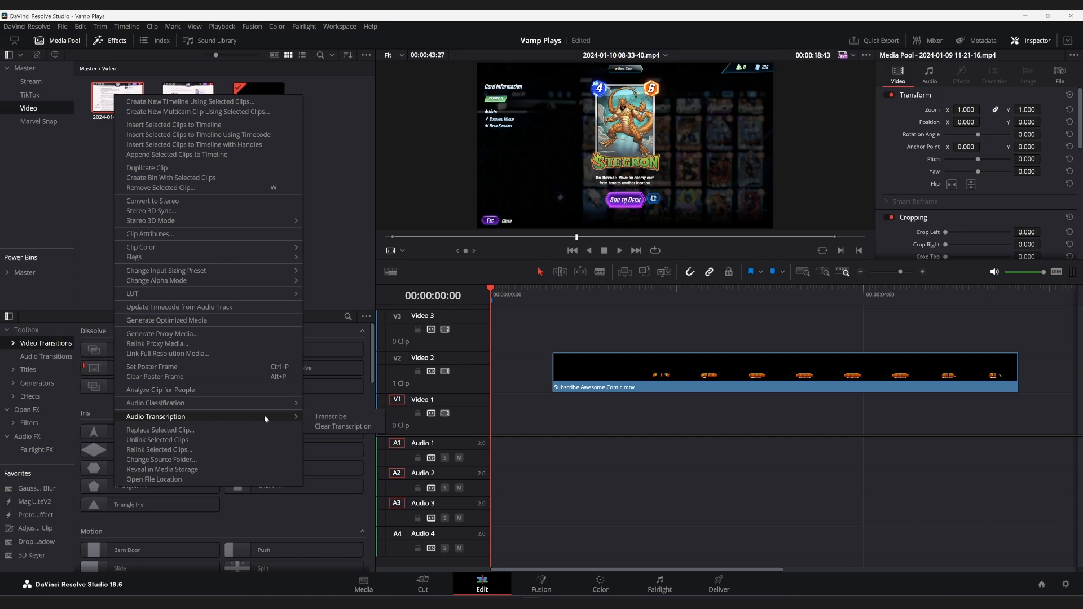
{"action": "left_click", "coordinate": [329, 416]}
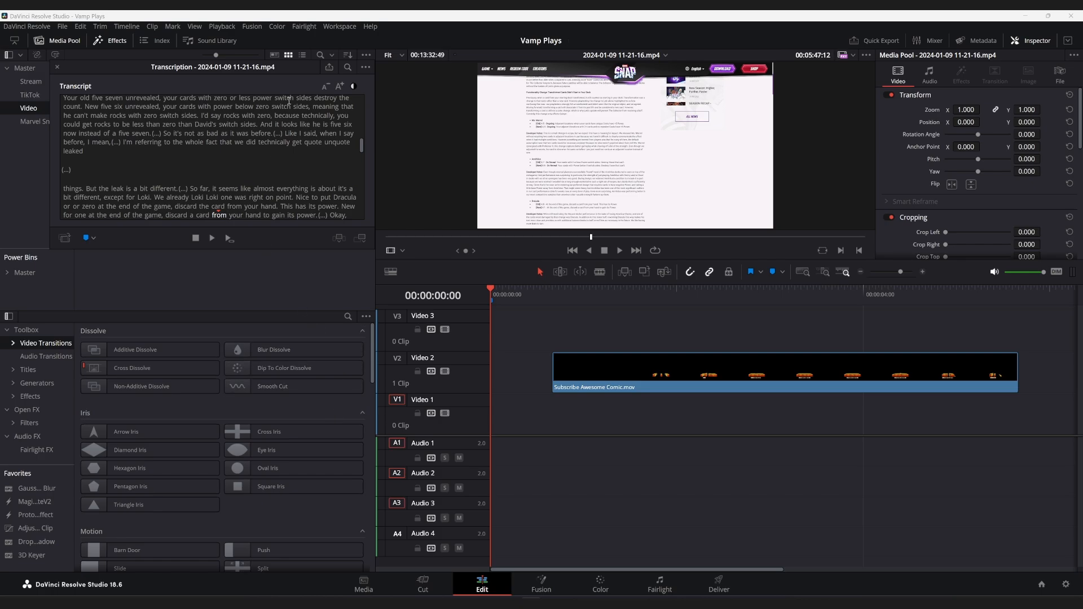
Step: Remove the silent portions from the clip's transcript
{"action": "left_click", "coordinate": [365, 67]}
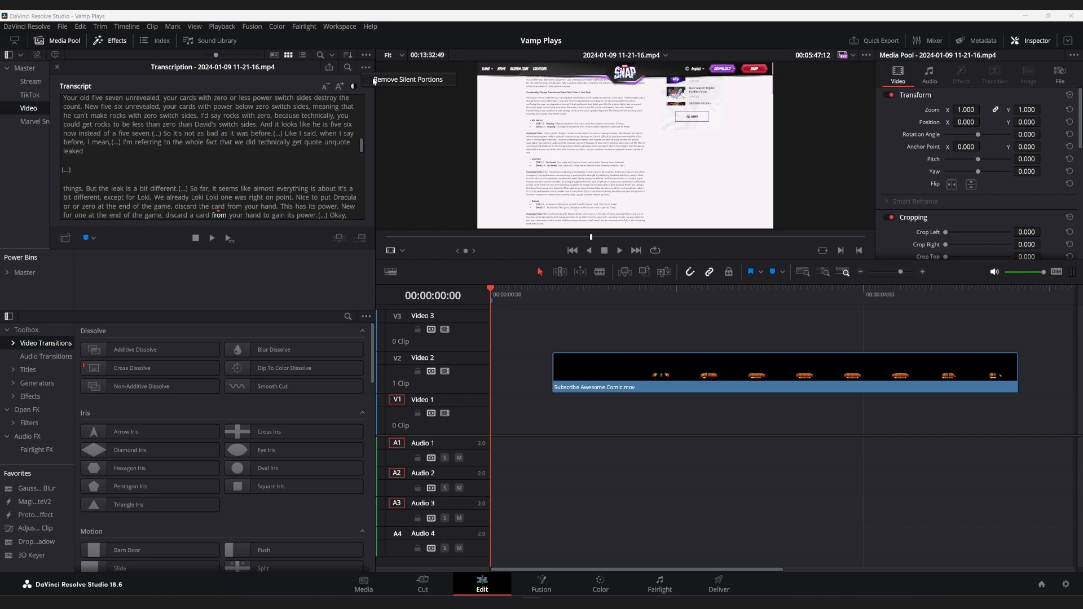
{"action": "left_click", "coordinate": [319, 78]}
{"action": "scroll", "coordinate": [275, 139], "scroll_direction": "down", "scroll_amount": 3}
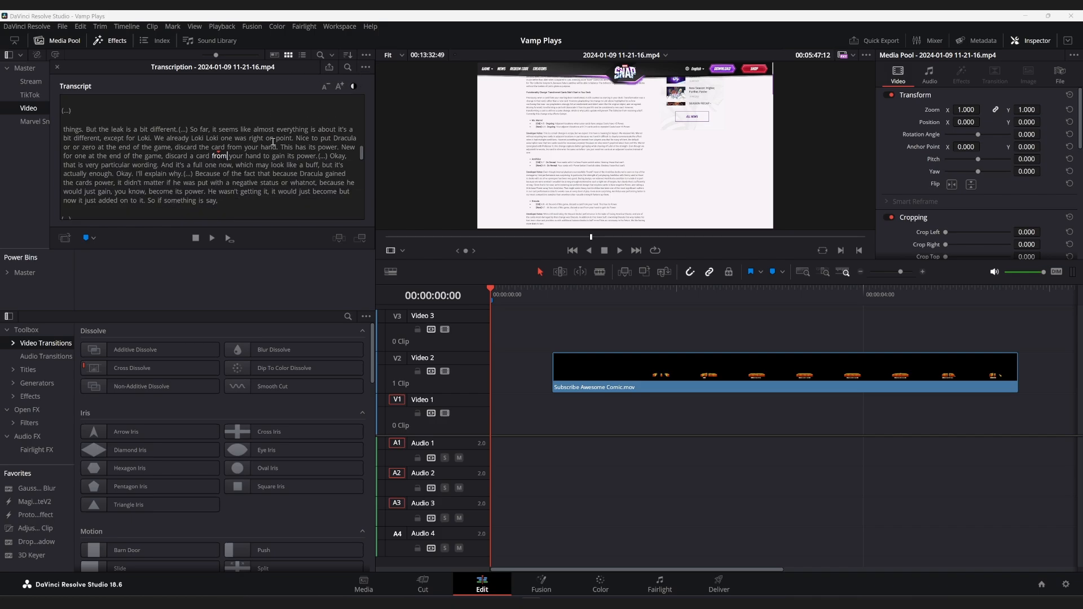
{"action": "scroll", "coordinate": [274, 139], "scroll_direction": "up", "scroll_amount": 5}
{"action": "scroll", "coordinate": [274, 140], "scroll_direction": "up", "scroll_amount": 8}
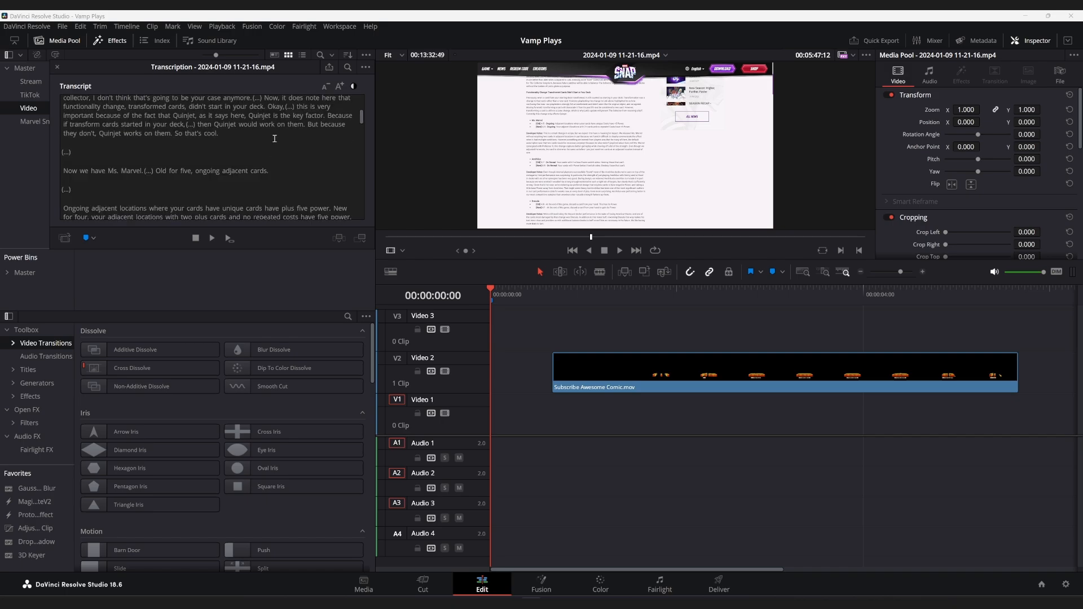
{"action": "left_click", "coordinate": [366, 68]}
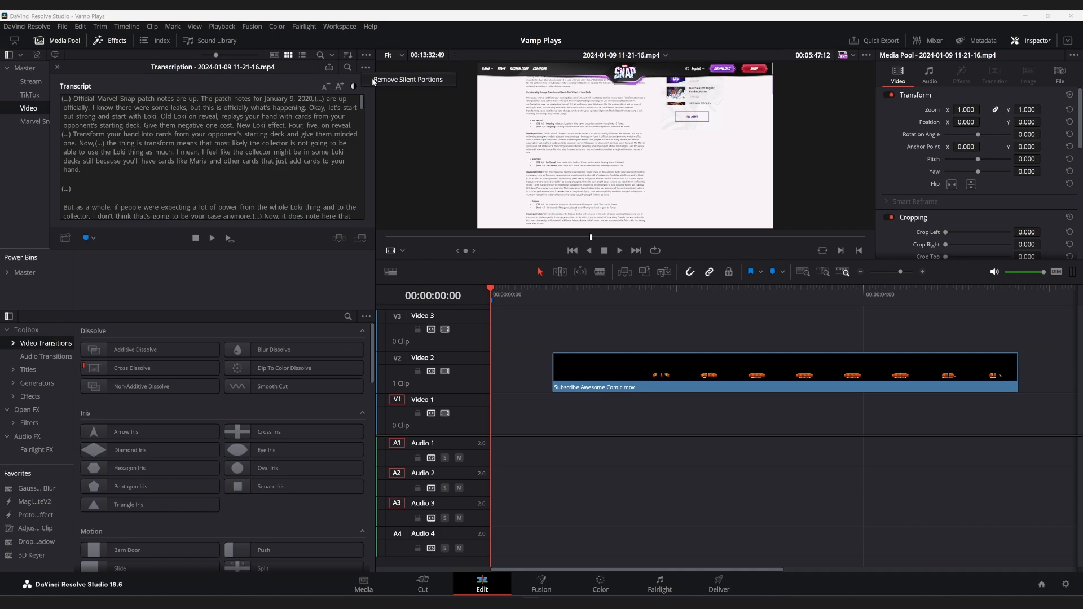
{"action": "left_click", "coordinate": [373, 80]}
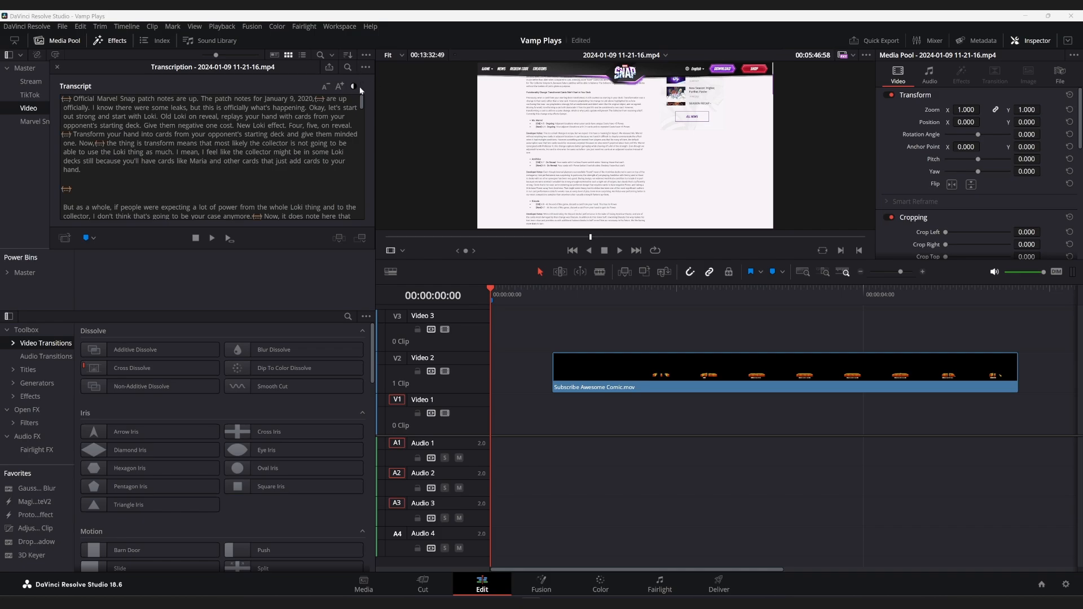
Step: Append the entire edited transcript to the timeline as clips and close the transcription window
{"action": "left_click", "coordinate": [244, 126]}
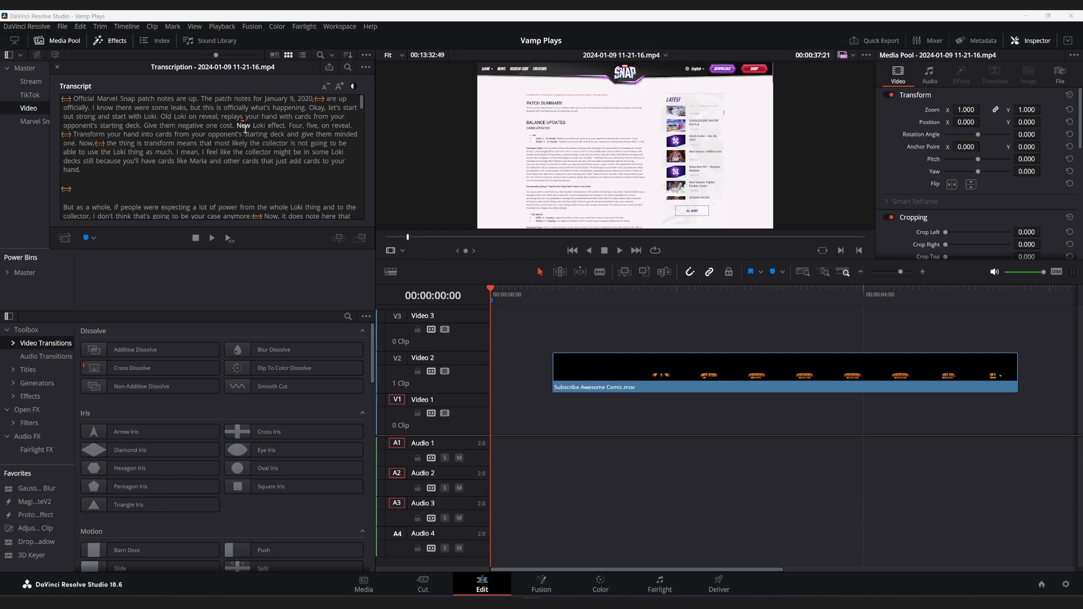
{"action": "key", "text": "ctrl+a"}
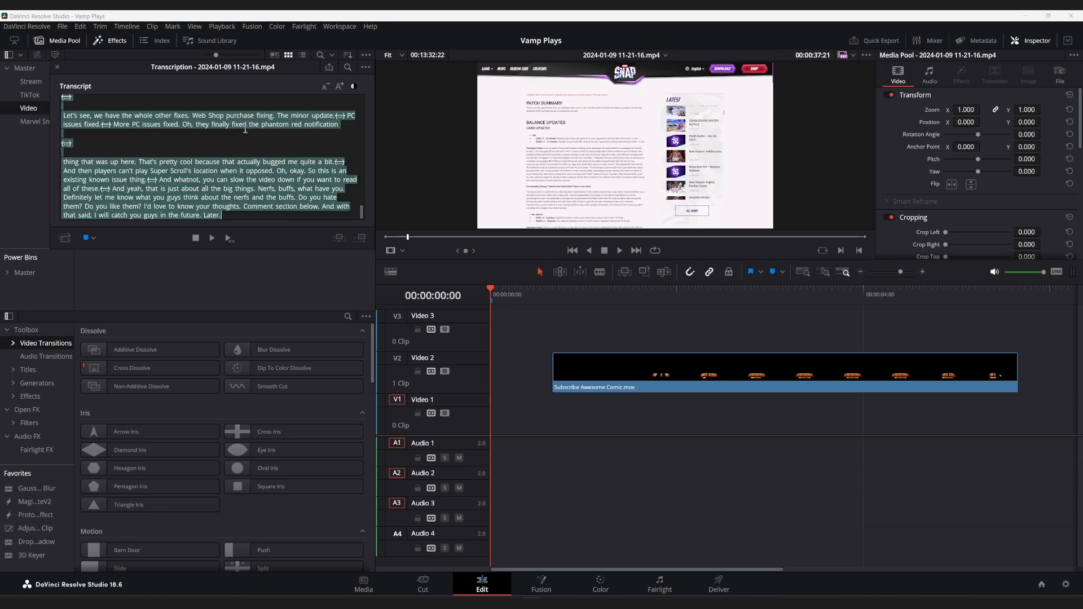
{"action": "left_click", "coordinate": [361, 243]}
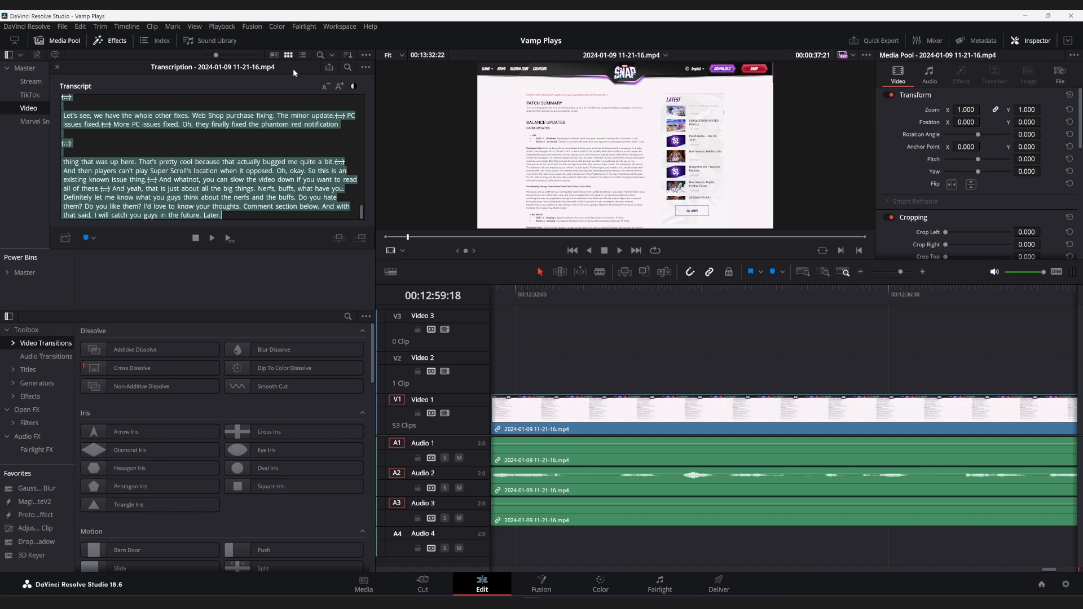
{"action": "left_click", "coordinate": [56, 67]}
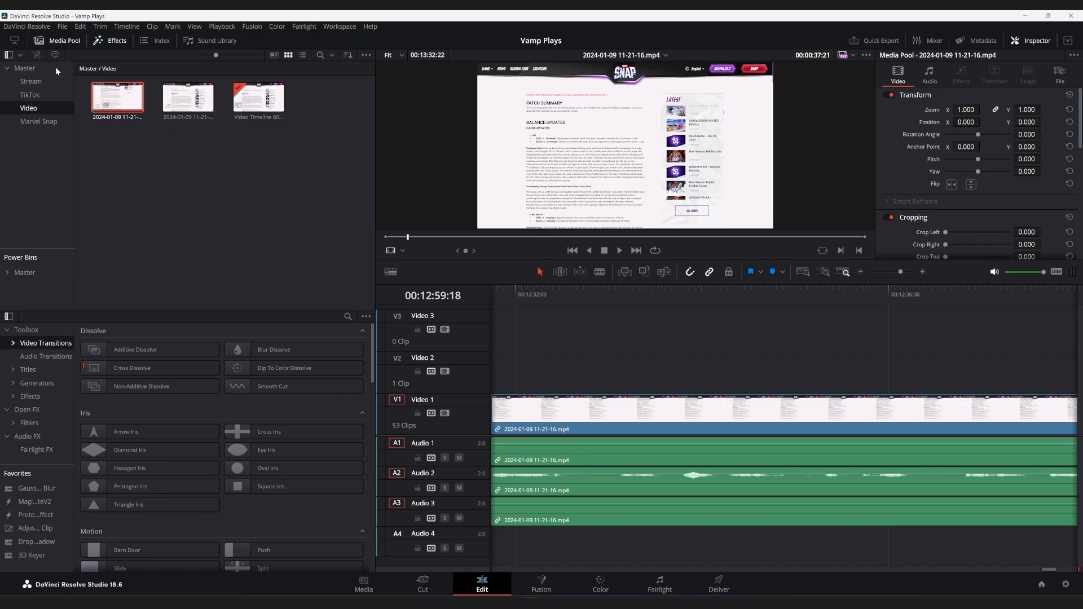
{"action": "left_click", "coordinate": [692, 333]}
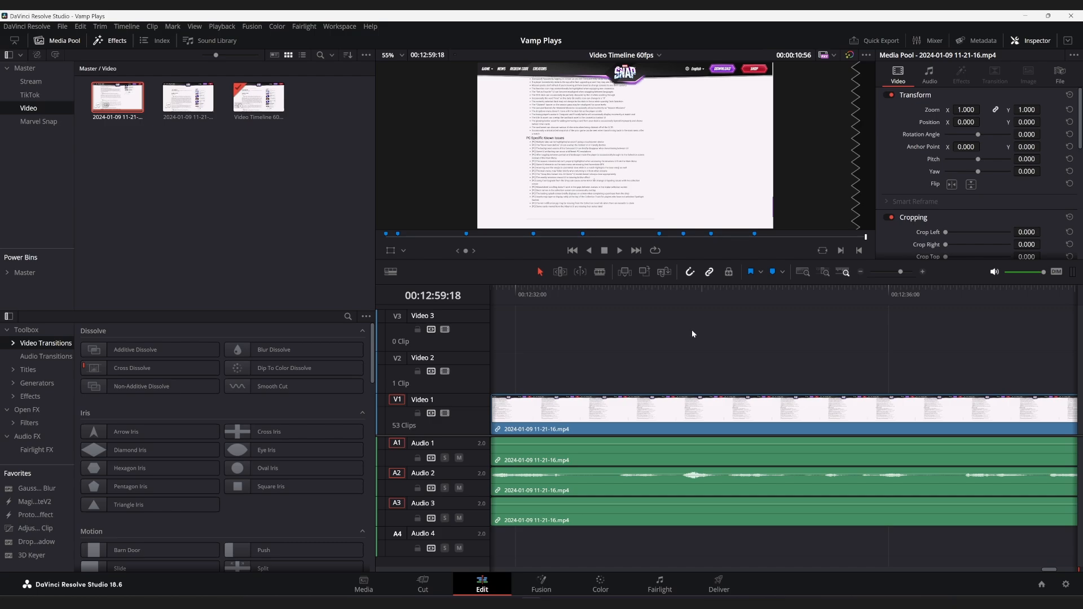
{"action": "key", "text": "shift+z"}
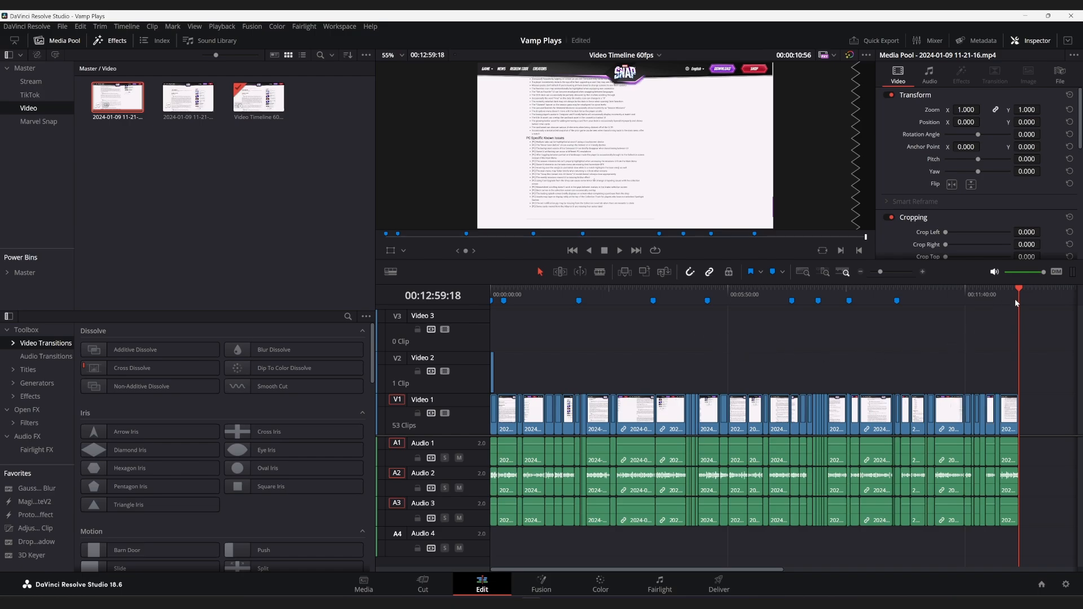
{"action": "left_click", "coordinate": [240, 191]}
{"action": "left_click", "coordinate": [182, 103]}
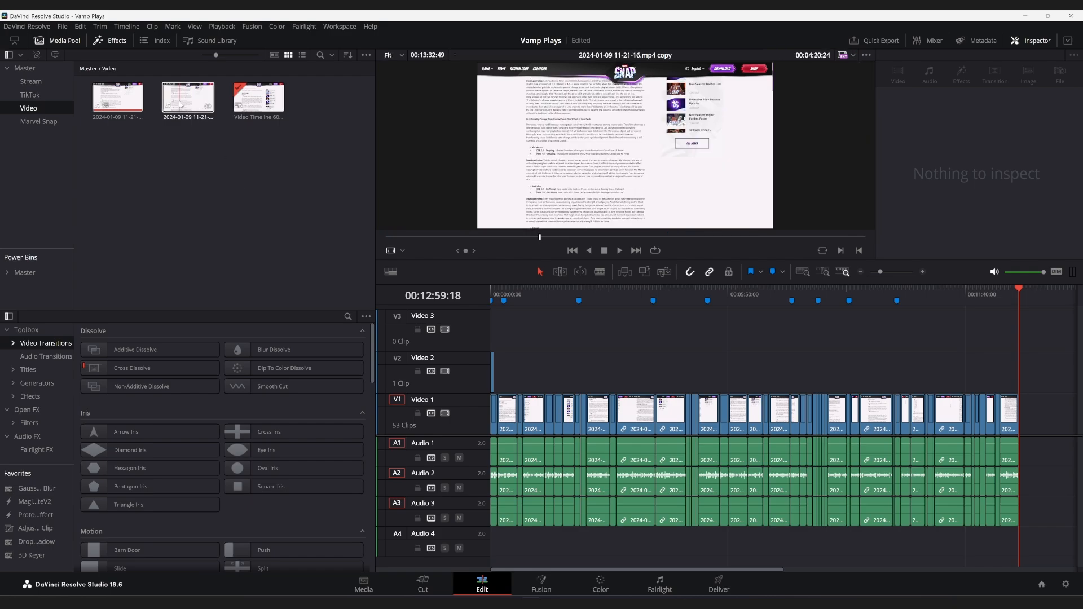
{"action": "left_click_drag", "start_coordinate": [181, 105], "coordinate": [483, 313]}
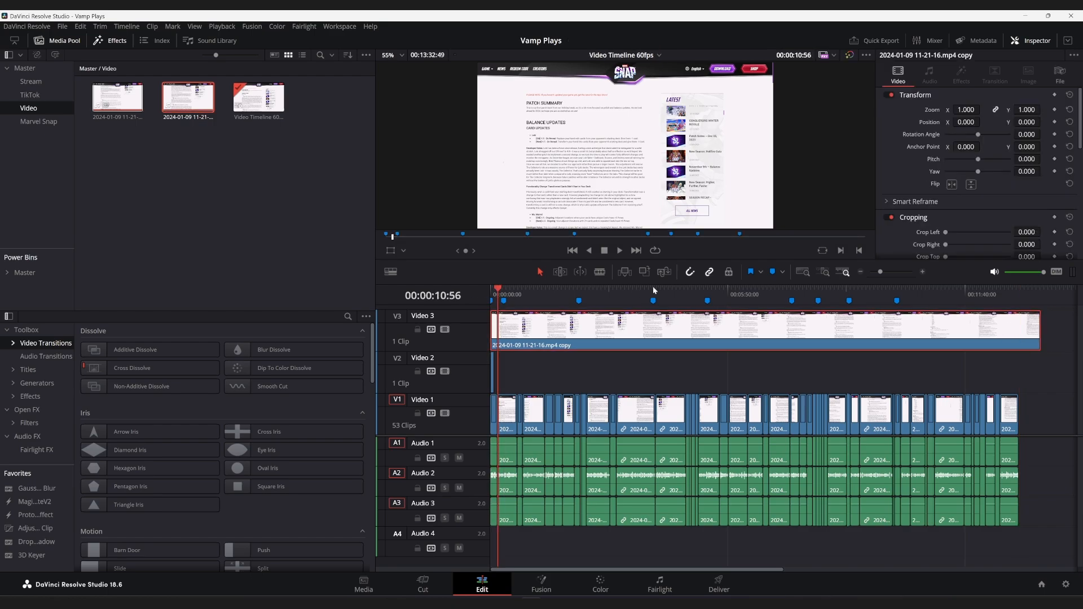
Step: Compare the end points of the trimmed clips and the full-length copy, and delete the copy from Video 3
{"action": "left_click", "coordinate": [1021, 292]}
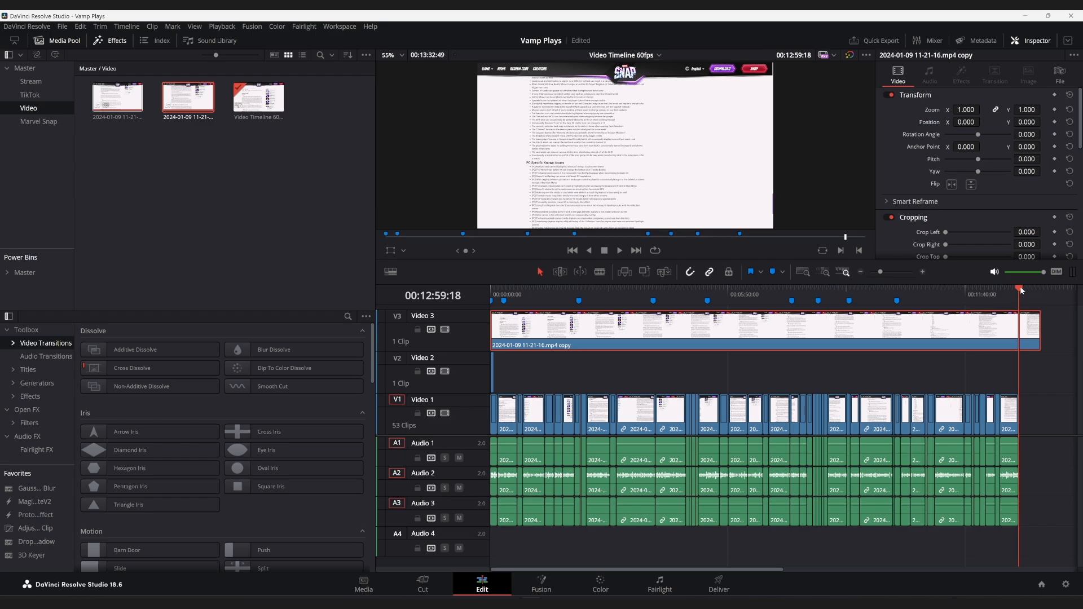
{"action": "left_click_drag", "start_coordinate": [1027, 291], "coordinate": [1035, 291]}
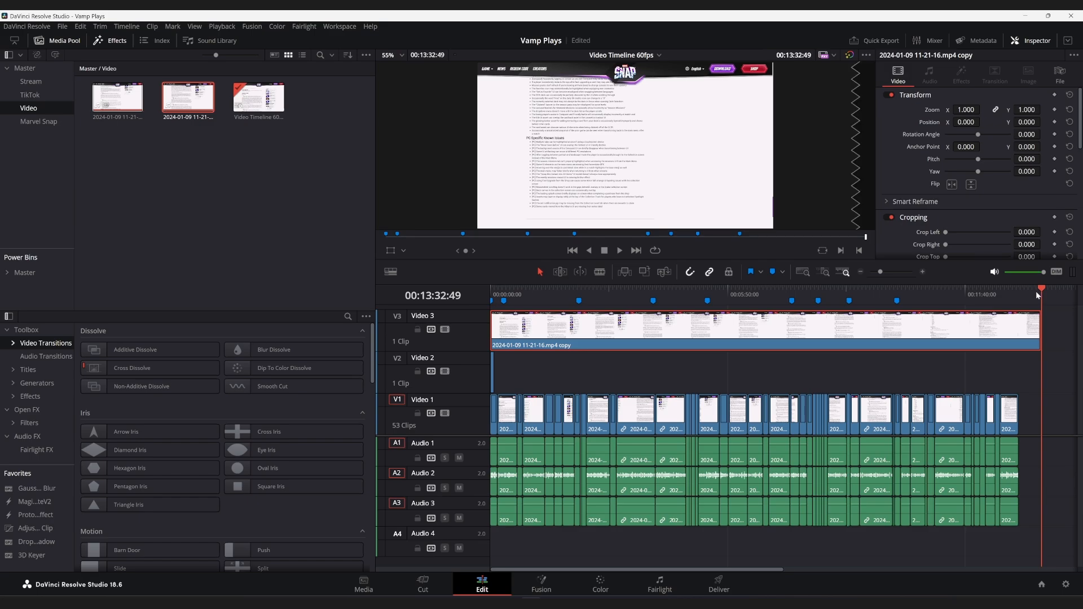
{"action": "mouse_move", "coordinate": [1035, 291]}
{"action": "left_mouse_down"}
{"action": "mouse_move", "coordinate": [1024, 296]}
{"action": "mouse_move", "coordinate": [1034, 297]}
{"action": "left_mouse_up"}
{"action": "key", "text": "Delete"}
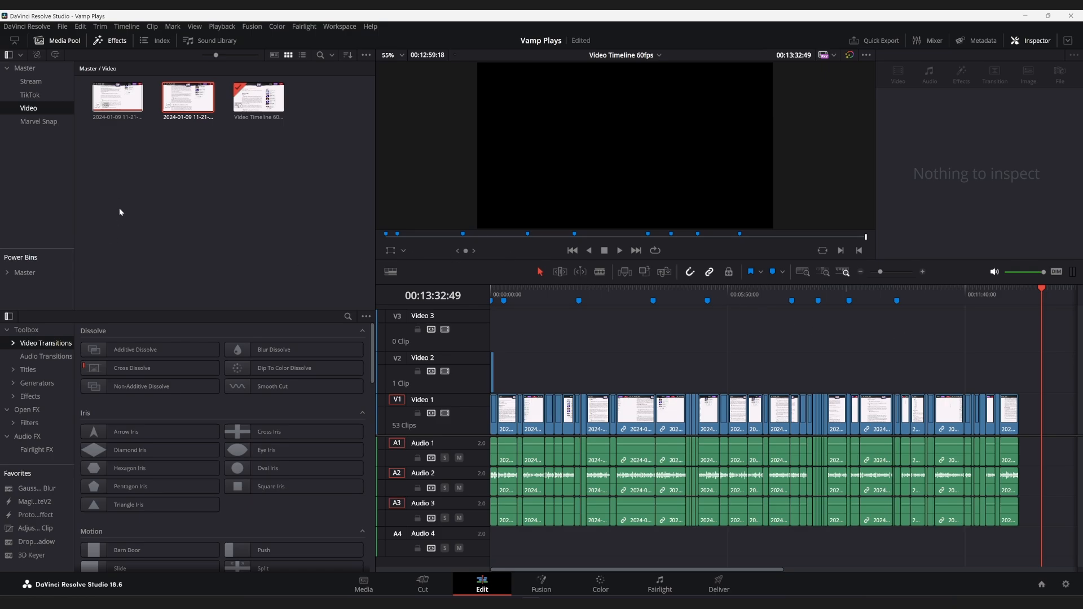
{"action": "left_click", "coordinate": [110, 100]}
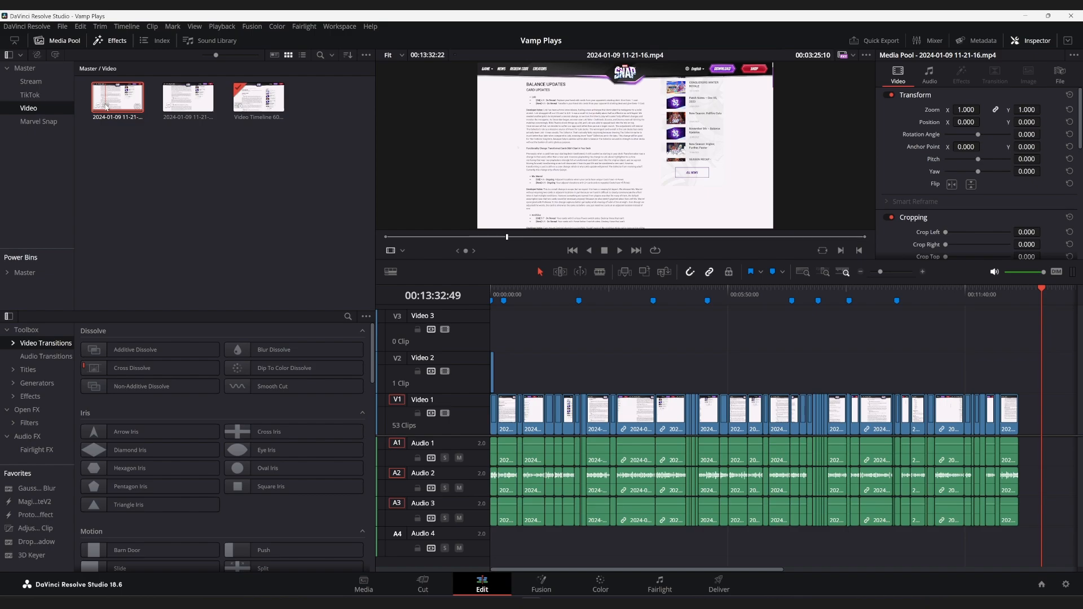
{"action": "right_click", "coordinate": [113, 97]}
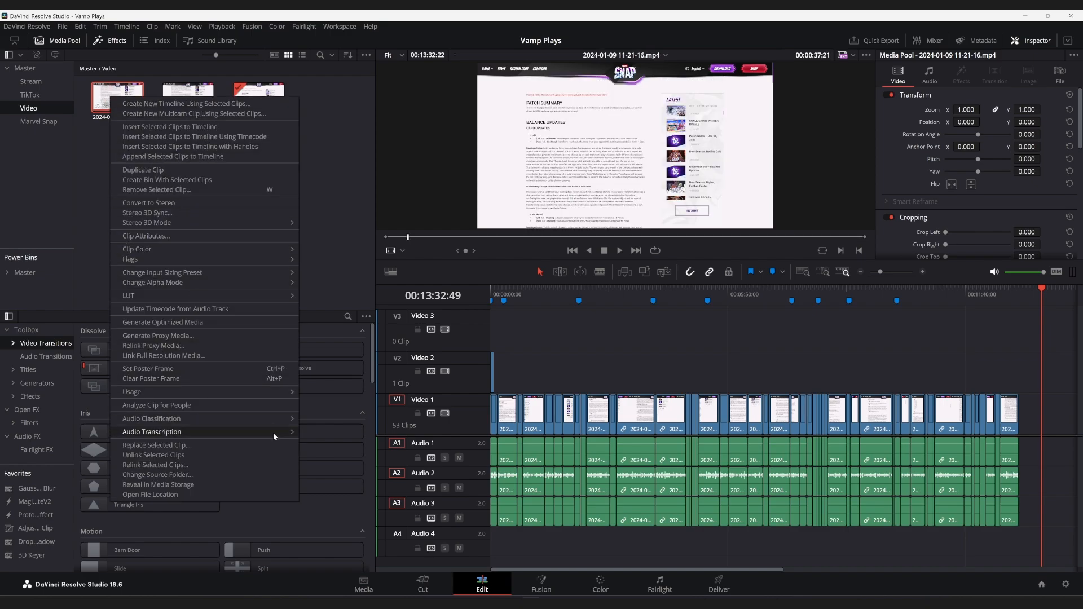
{"action": "mouse_move", "coordinate": [274, 432]}
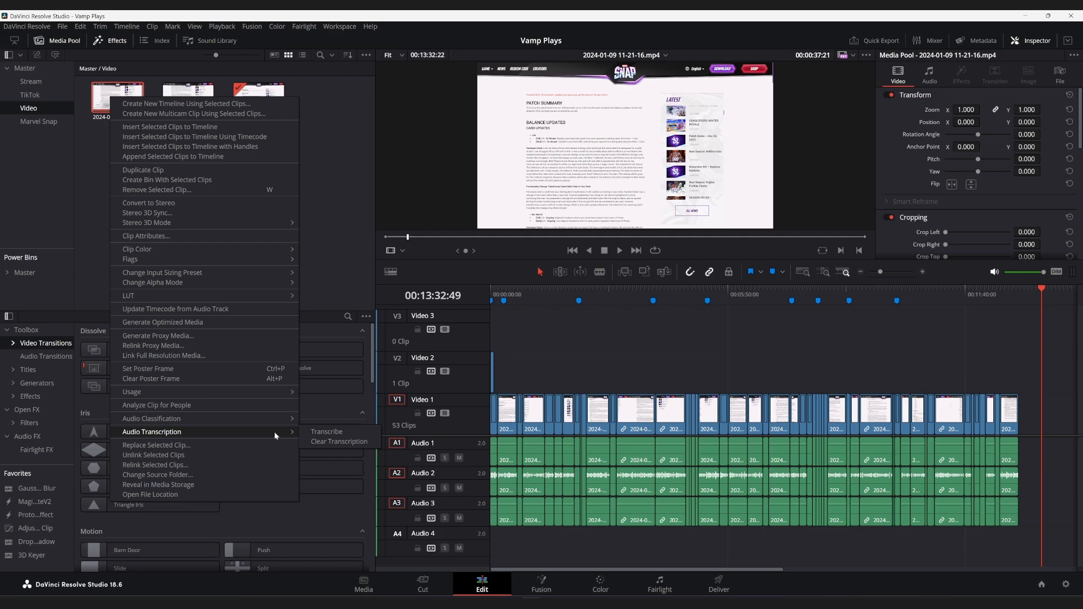
{"action": "left_click", "coordinate": [335, 442]}
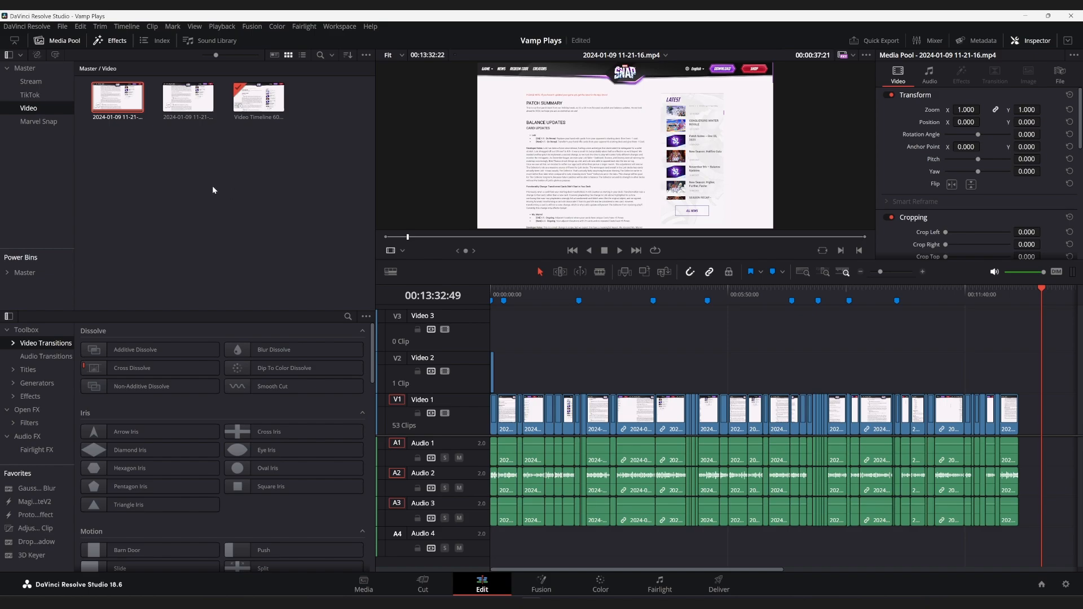
Step: Scrub through the cut clips on the timeline from about 00:02:21:47 to 00:10:55:36
{"action": "left_click", "coordinate": [594, 288]}
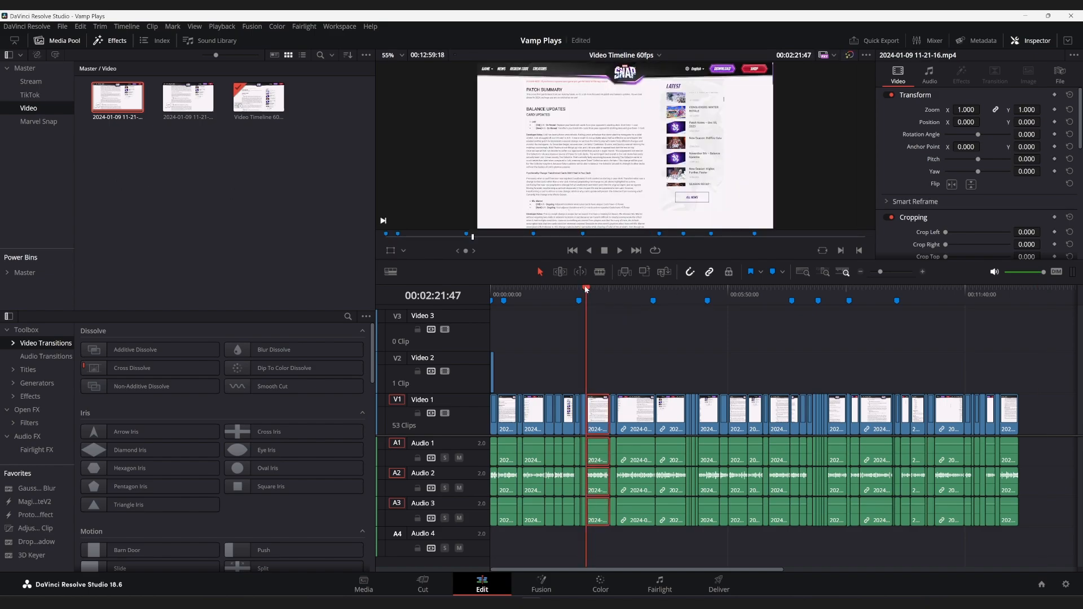
{"action": "mouse_move", "coordinate": [586, 289]}
{"action": "left_mouse_down"}
{"action": "mouse_move", "coordinate": [1007, 326]}
{"action": "mouse_move", "coordinate": [492, 315]}
{"action": "mouse_move", "coordinate": [939, 313]}
{"action": "left_mouse_up"}
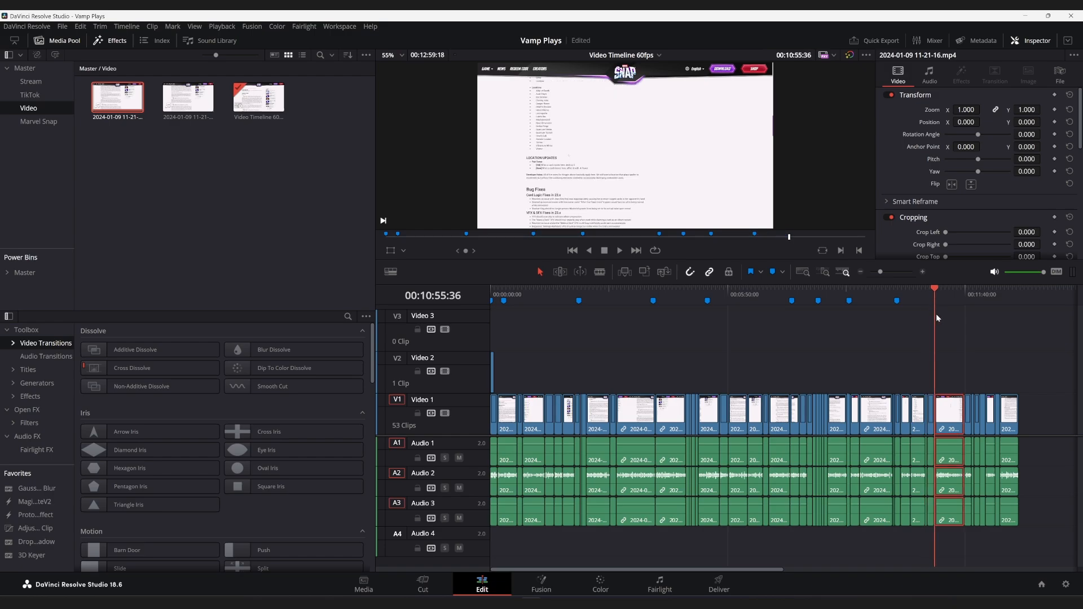